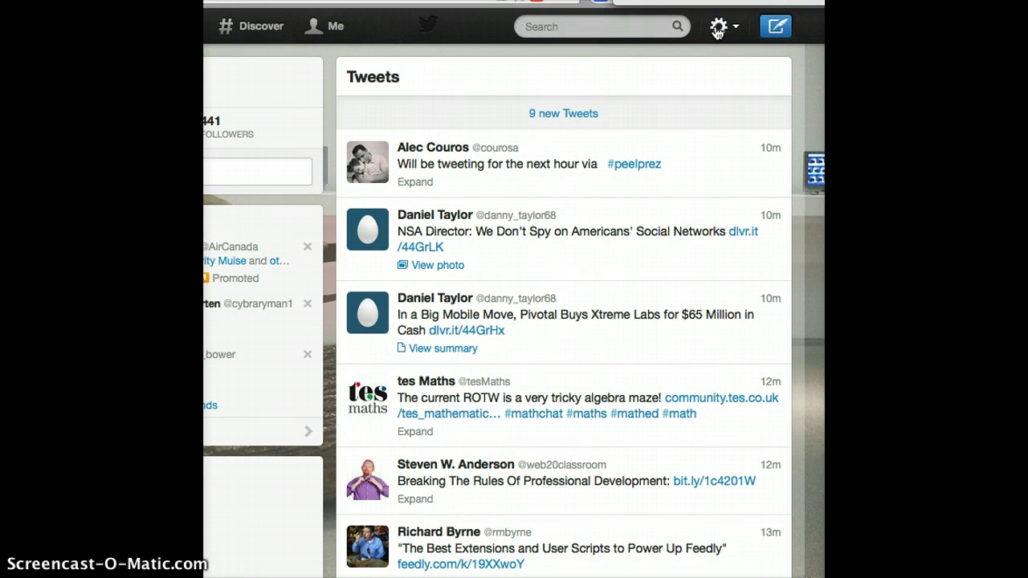
pyautogui.click(718, 29)
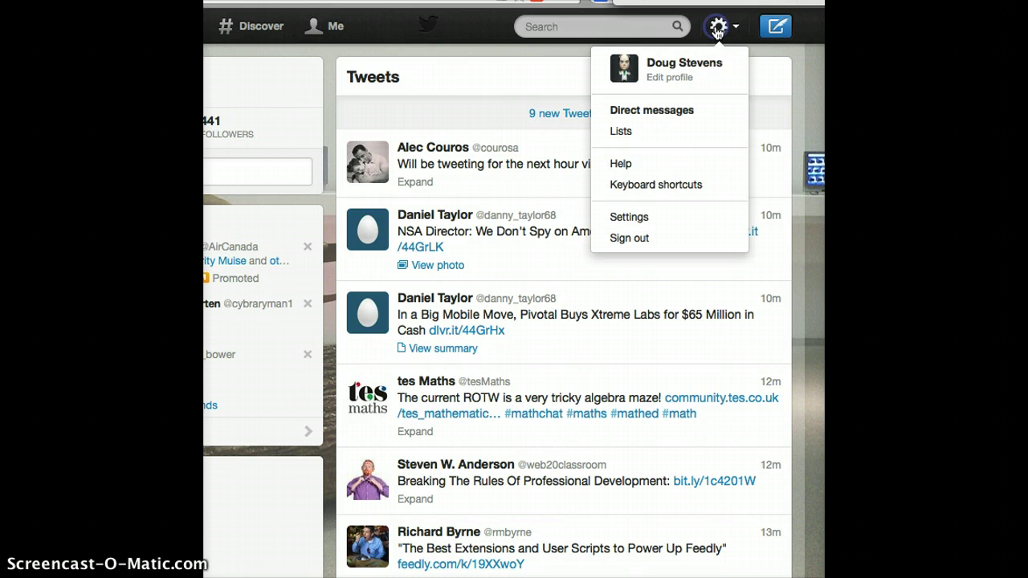
pyautogui.click(650, 220)
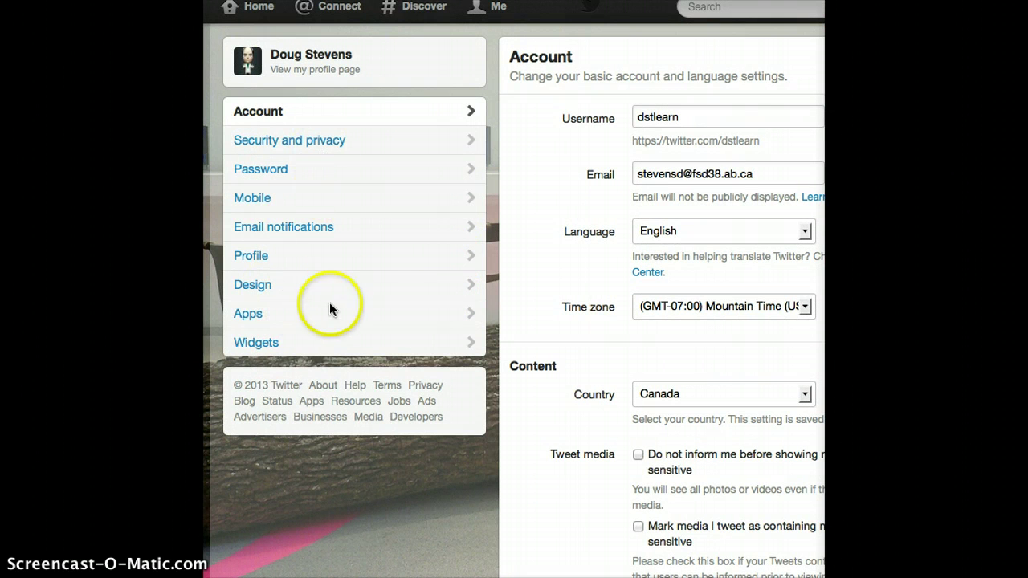
pyautogui.click(264, 347)
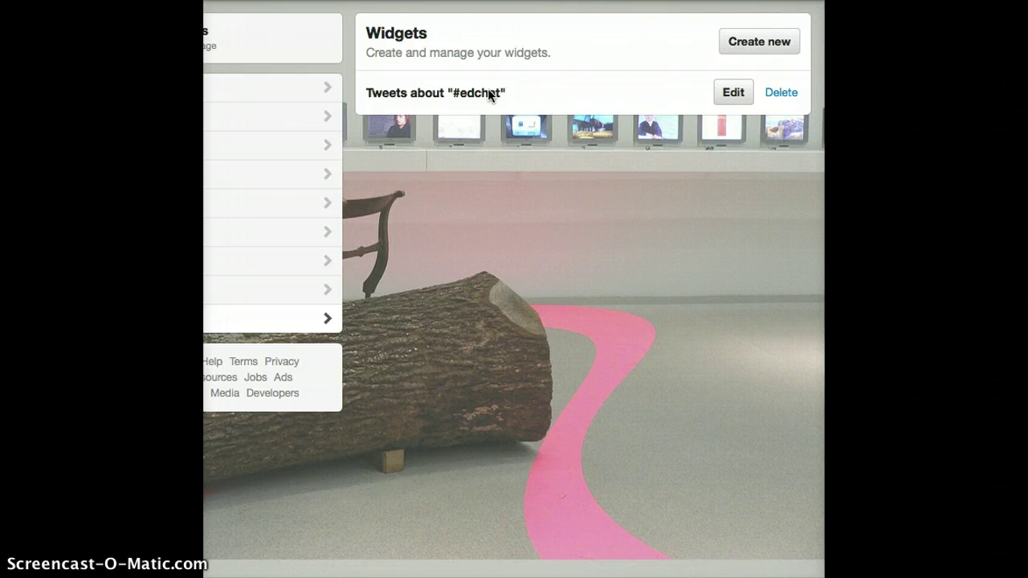
# Step: Start a new widget, showing the user timeline for dstlearn and its tweet preview
pyautogui.click(729, 46)
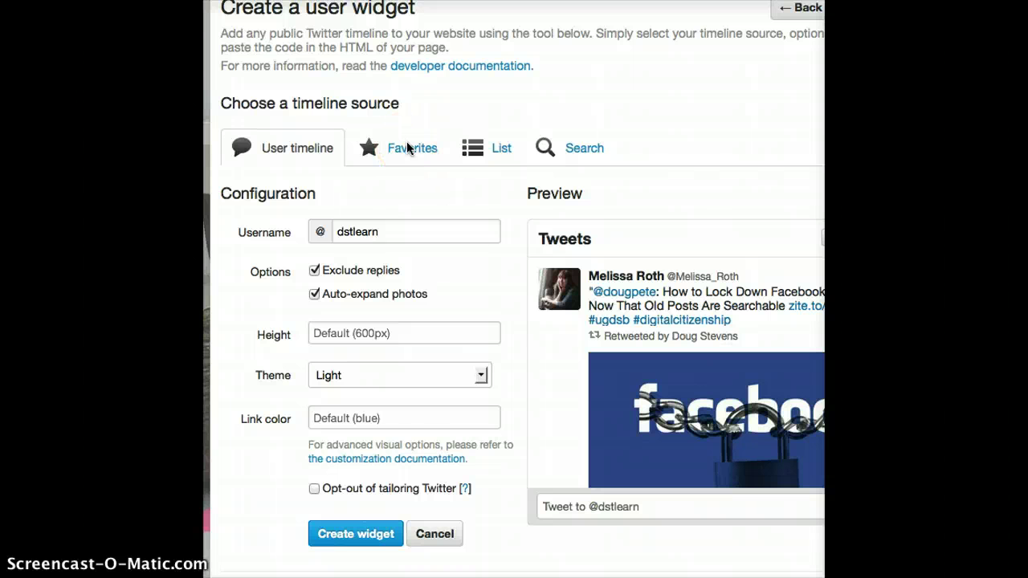
pyautogui.click(467, 146)
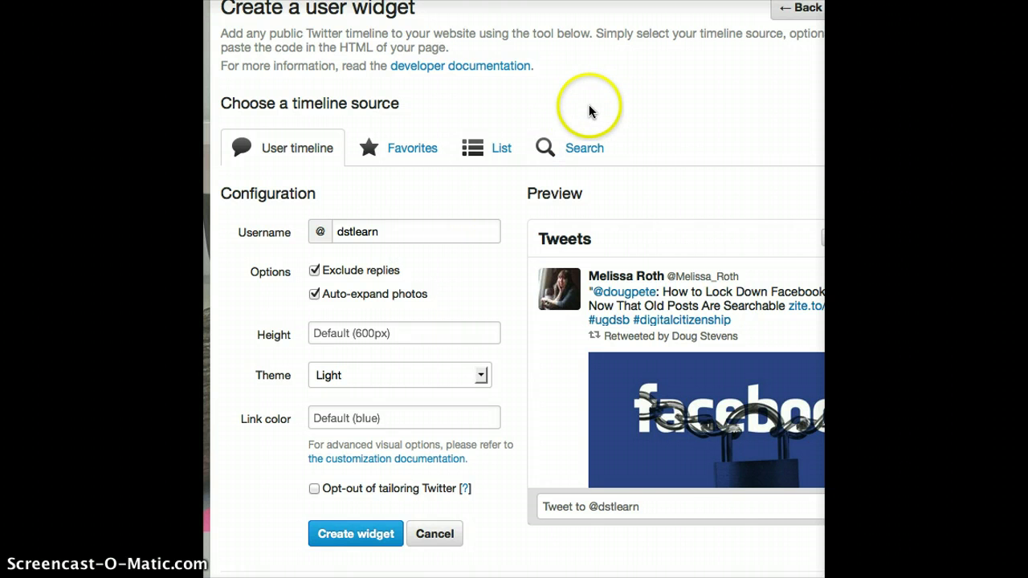
# Step: Switch the widget to a Search timeline and replace the corgi query with #moodle
pyautogui.click(584, 151)
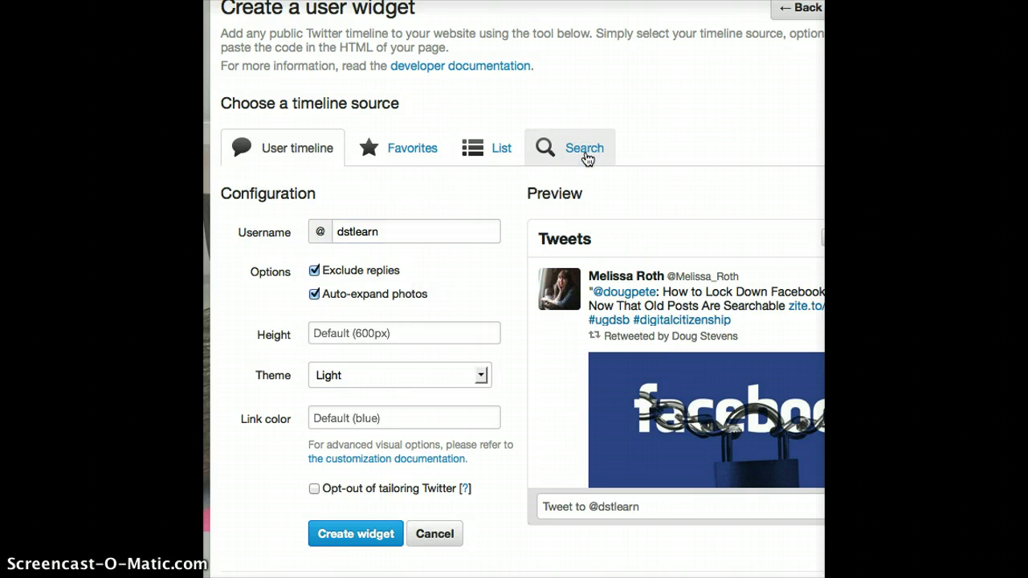
pyautogui.click(356, 231)
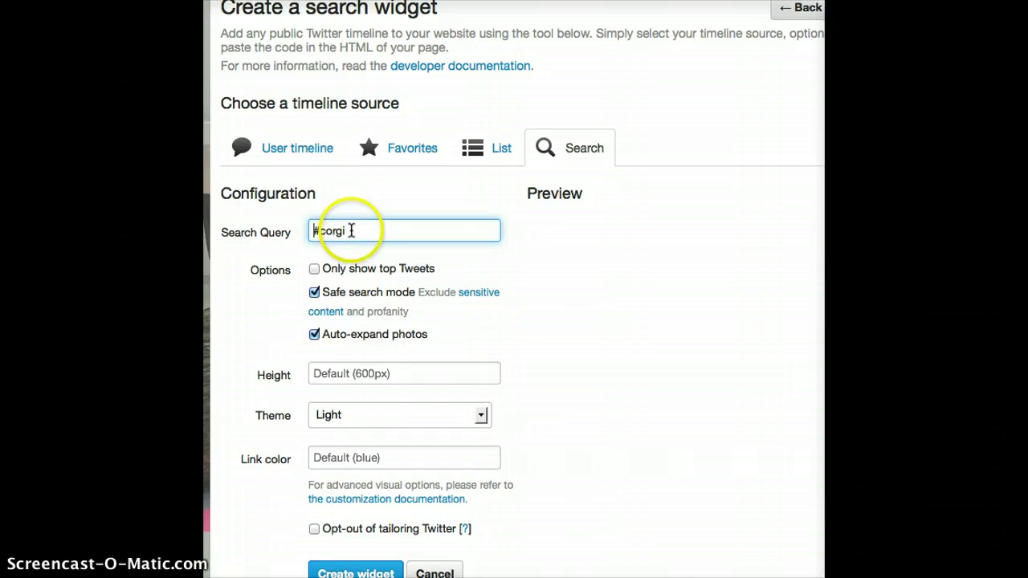
pyautogui.doubleClick(315, 230)
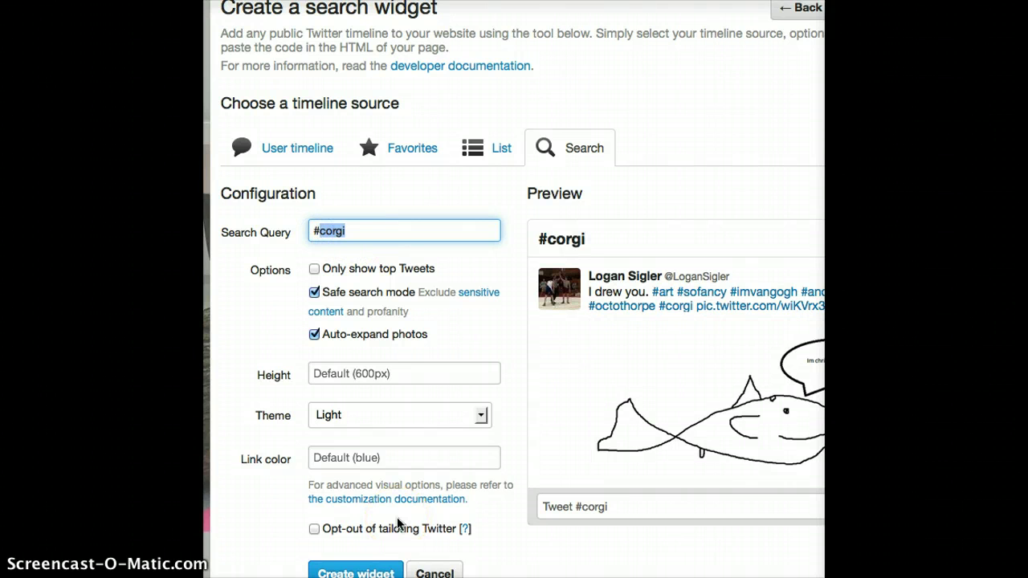
pyautogui.write('moodle')
# Step: Set the widget Theme to Dark, after briefly comparing it with Light in the preview
pyautogui.click(369, 413)
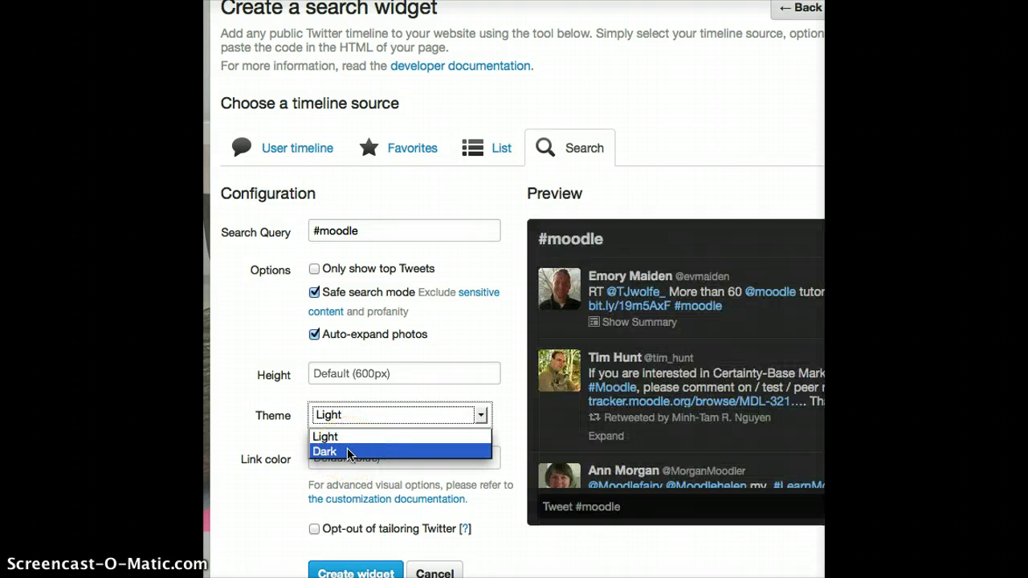
pyautogui.click(346, 451)
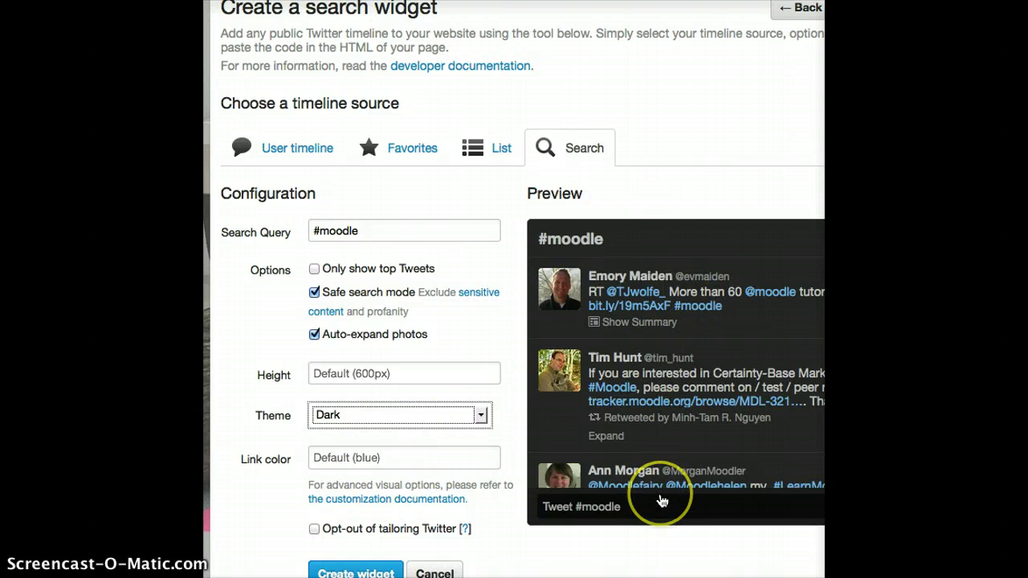
pyautogui.click(457, 415)
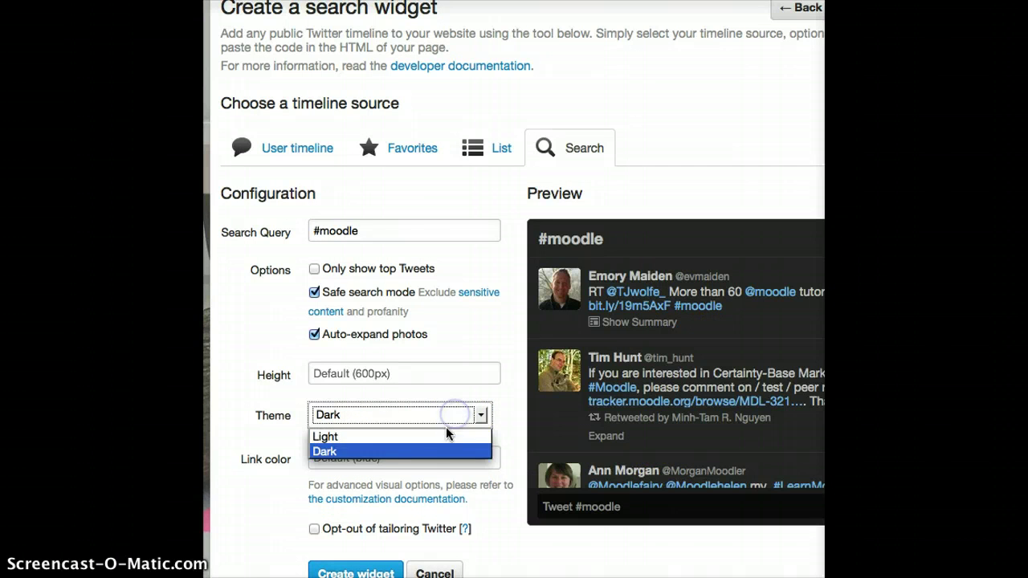
pyautogui.click(443, 437)
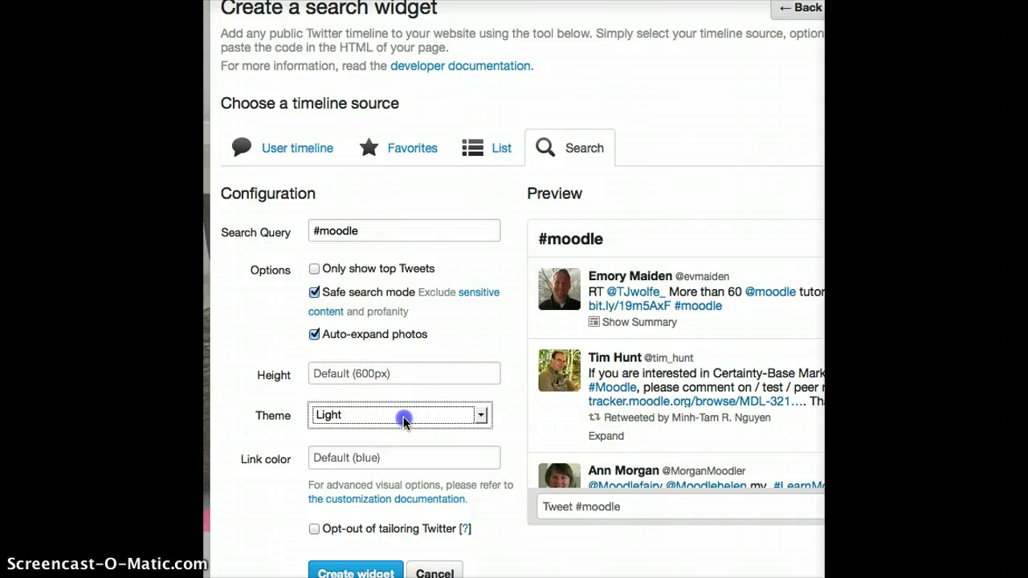
pyautogui.click(401, 415)
pyautogui.click(390, 452)
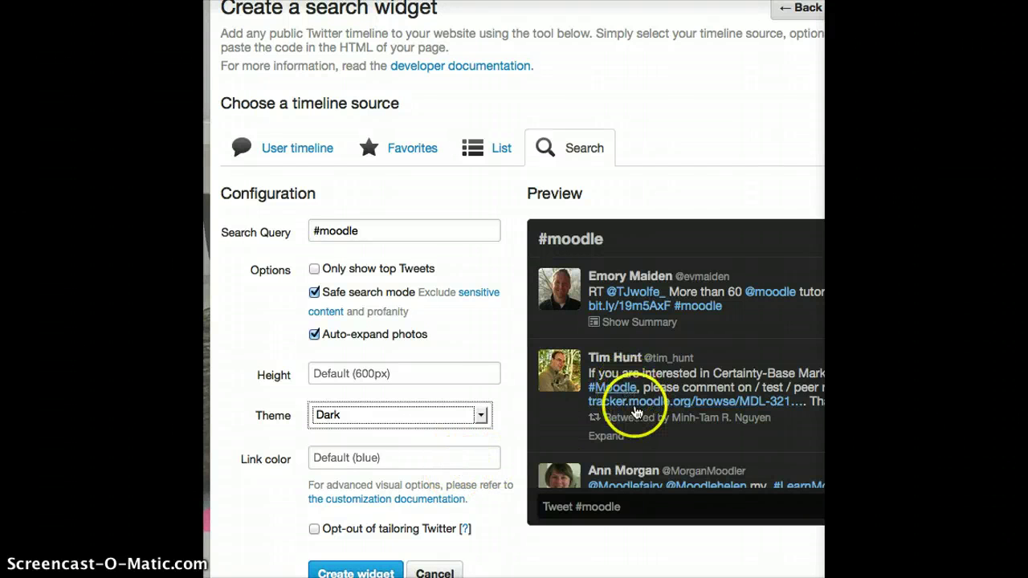
# Step: Set the widget's link colour to magenta #c213c2
pyautogui.click(384, 457)
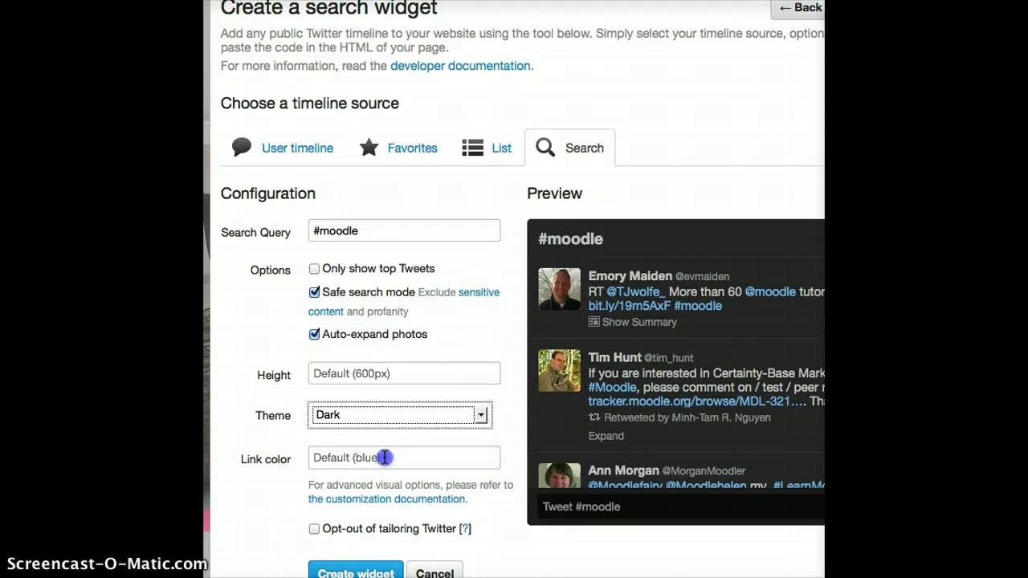
pyautogui.click(439, 516)
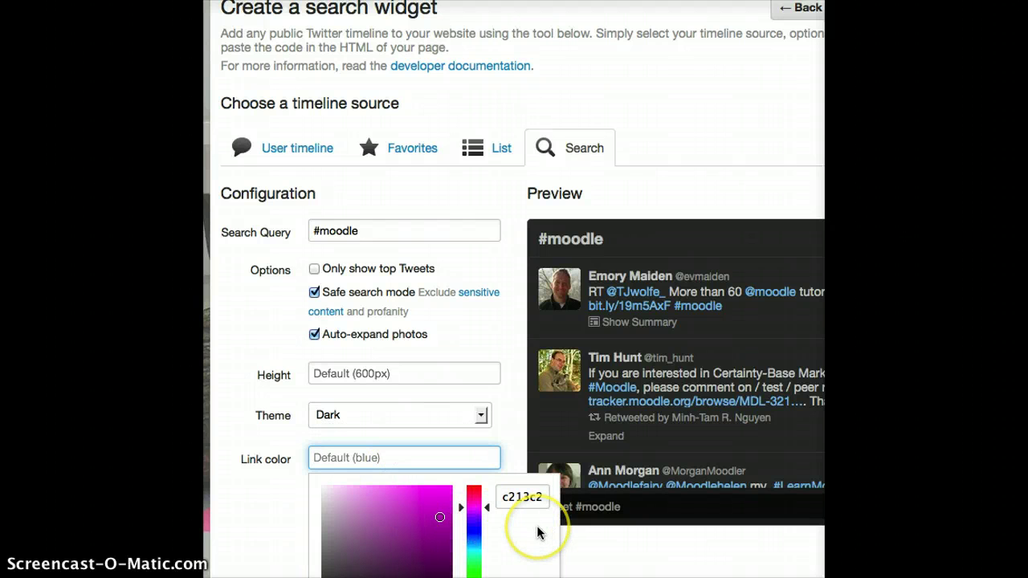
pyautogui.scroll(-2, 536, 526)
pyautogui.click(518, 546)
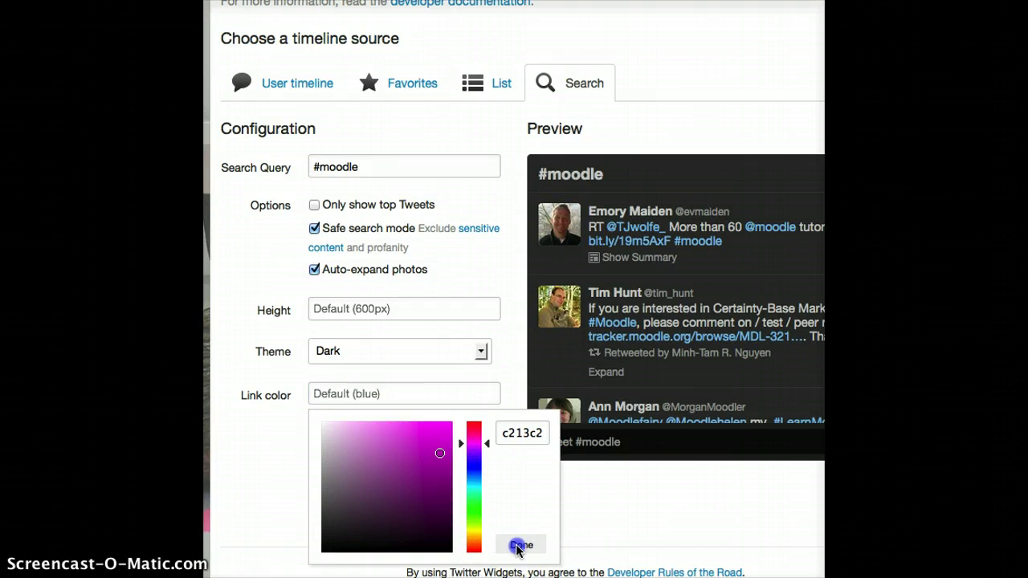
# Step: Keep the Dark theme and tick Opt-out of tailoring Twitter
pyautogui.click(434, 347)
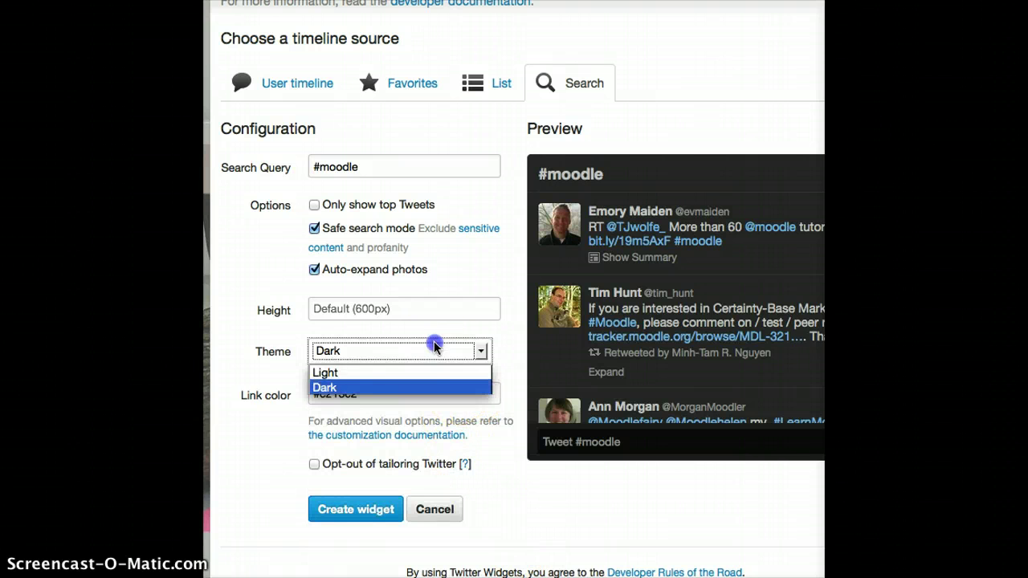
pyautogui.click(412, 387)
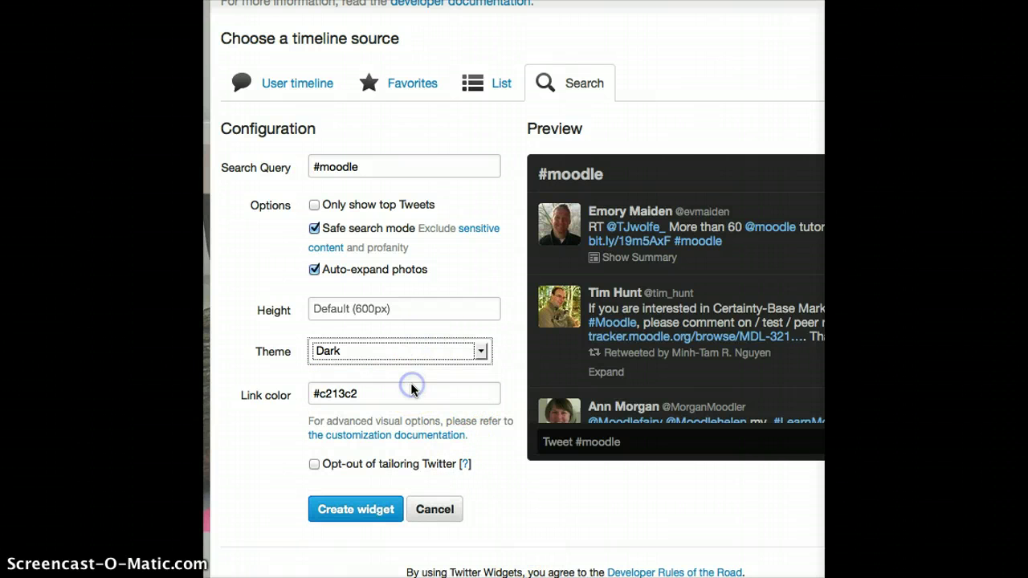
pyautogui.click(313, 465)
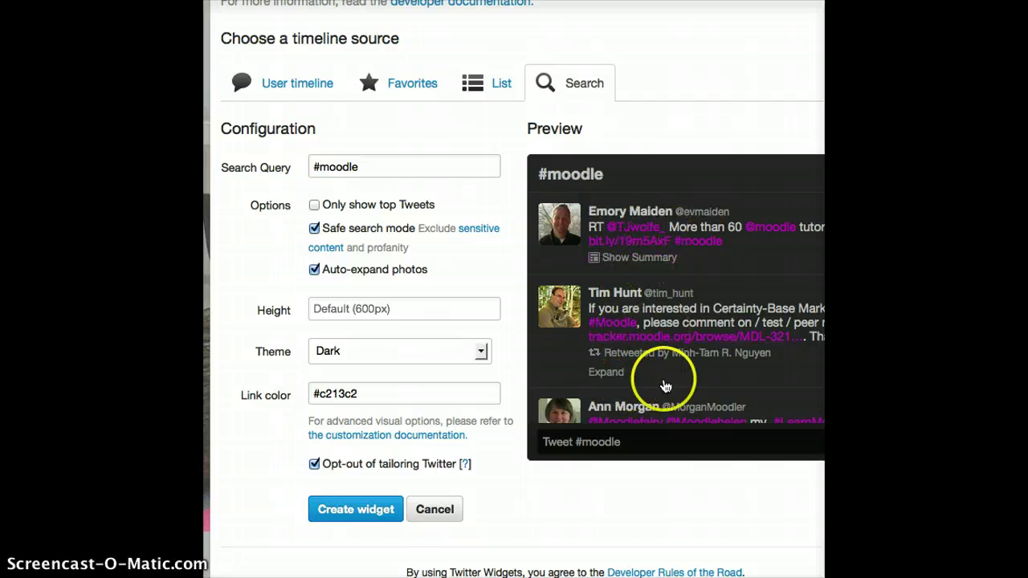
# Step: Create the #moodle widget and select its generated embed code for copying
pyautogui.click(374, 514)
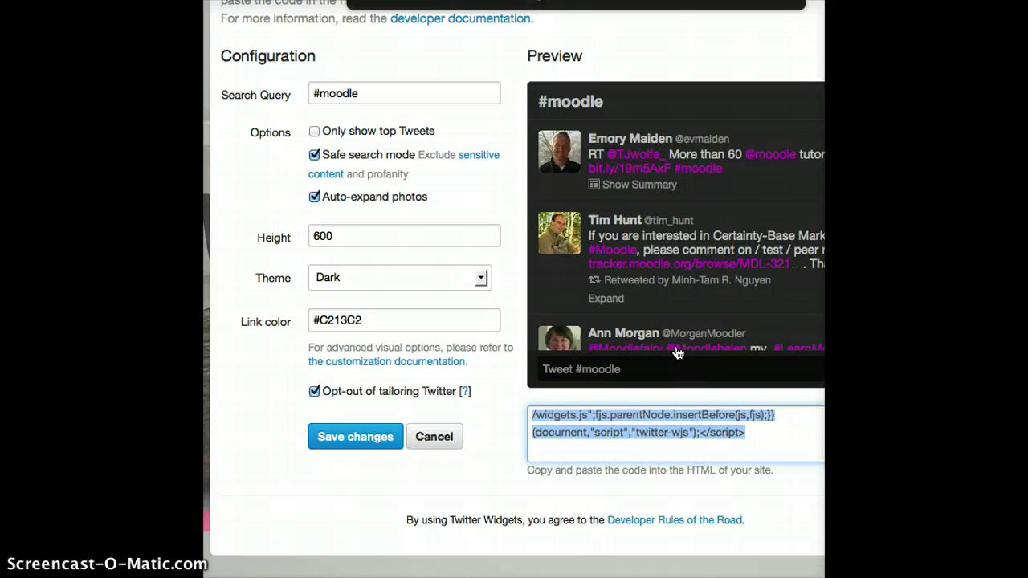
pyautogui.click(603, 444)
pyautogui.click(603, 434)
pyautogui.rightClick(603, 433)
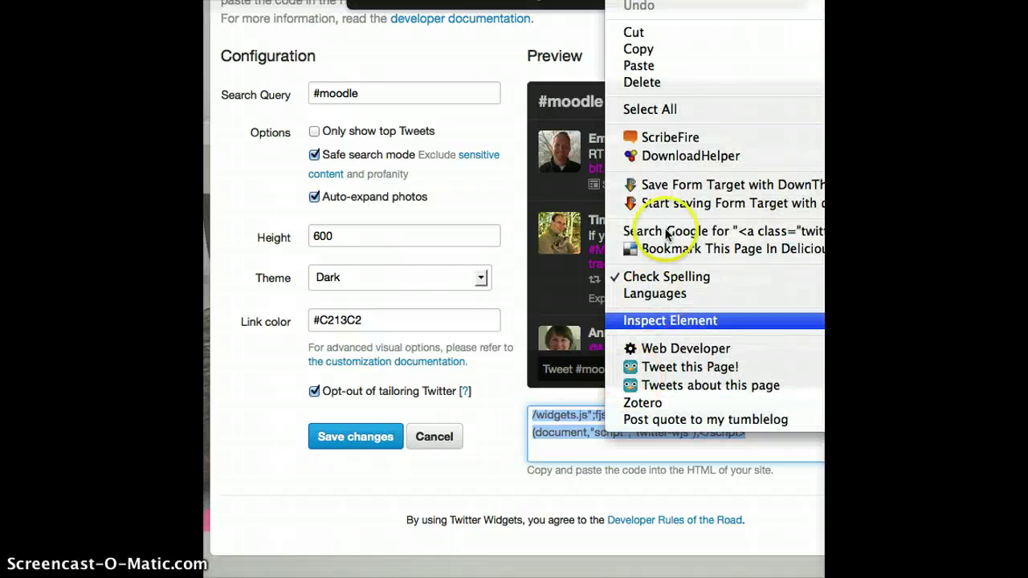
# Step: Copy the embed code, then scroll the Moodle course page to the Add a block dropdown
pyautogui.click(666, 49)
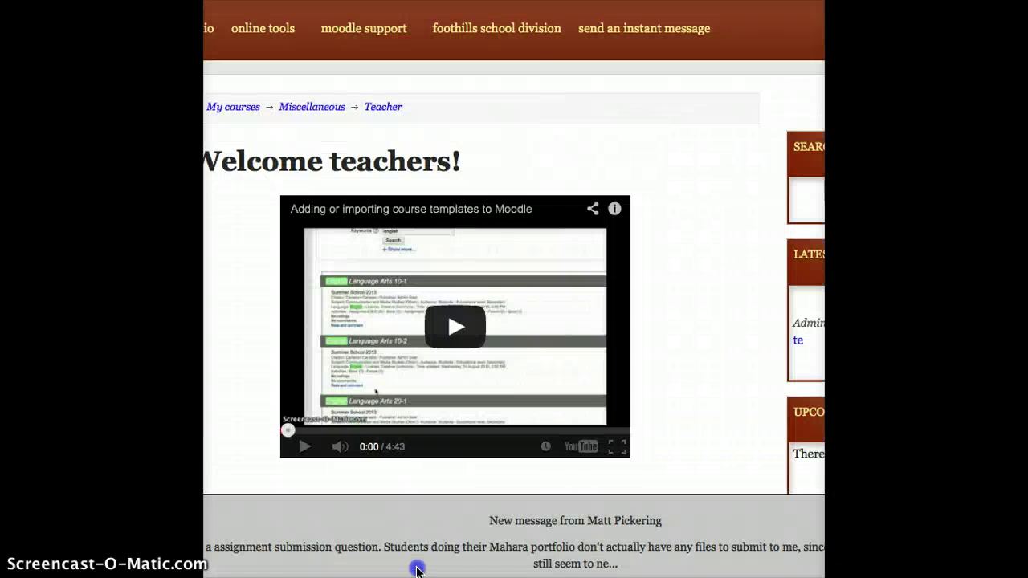
pyautogui.scroll(3, 416, 569)
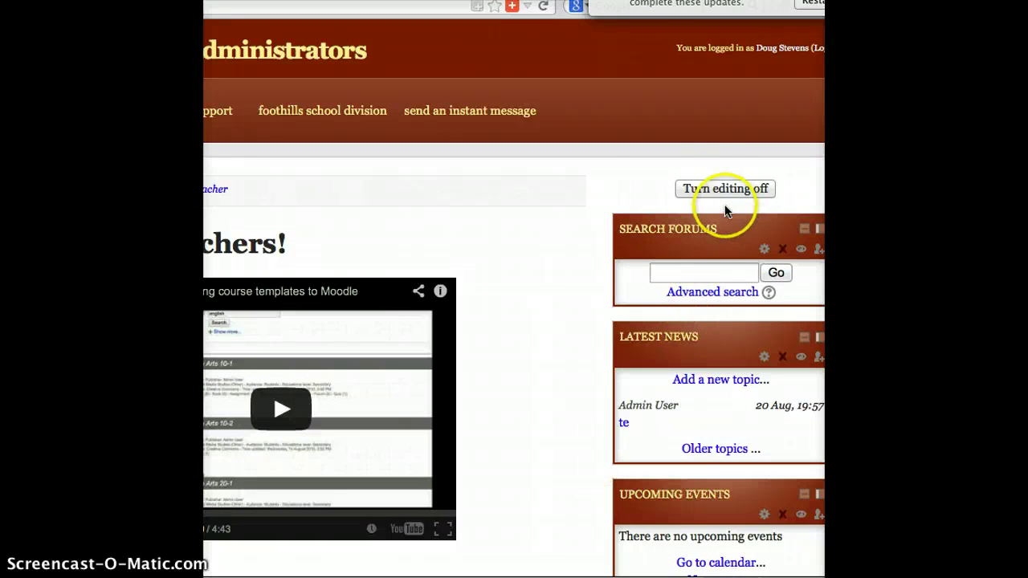
pyautogui.scroll(-10, 703, 246)
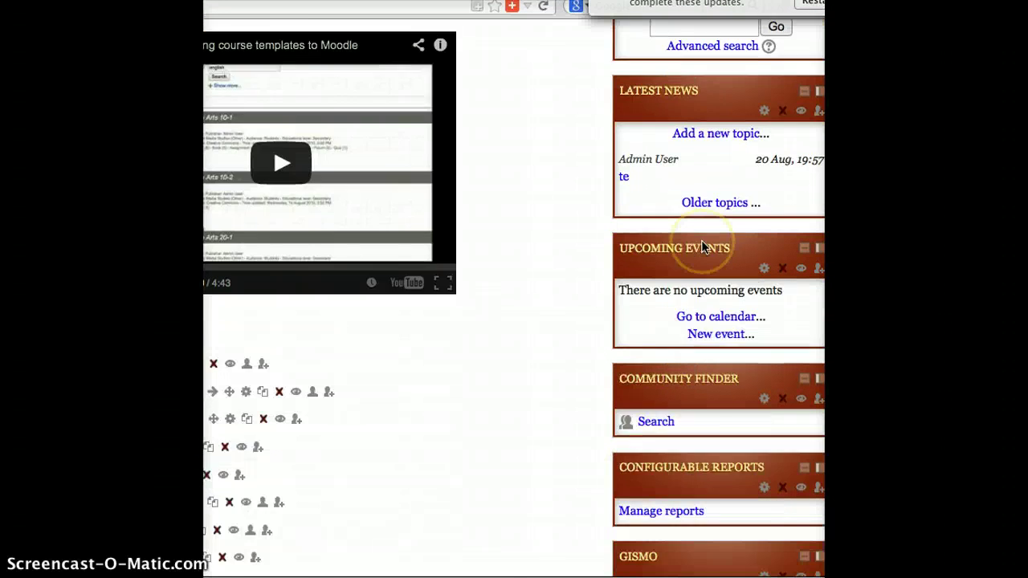
pyautogui.scroll(-3, 703, 246)
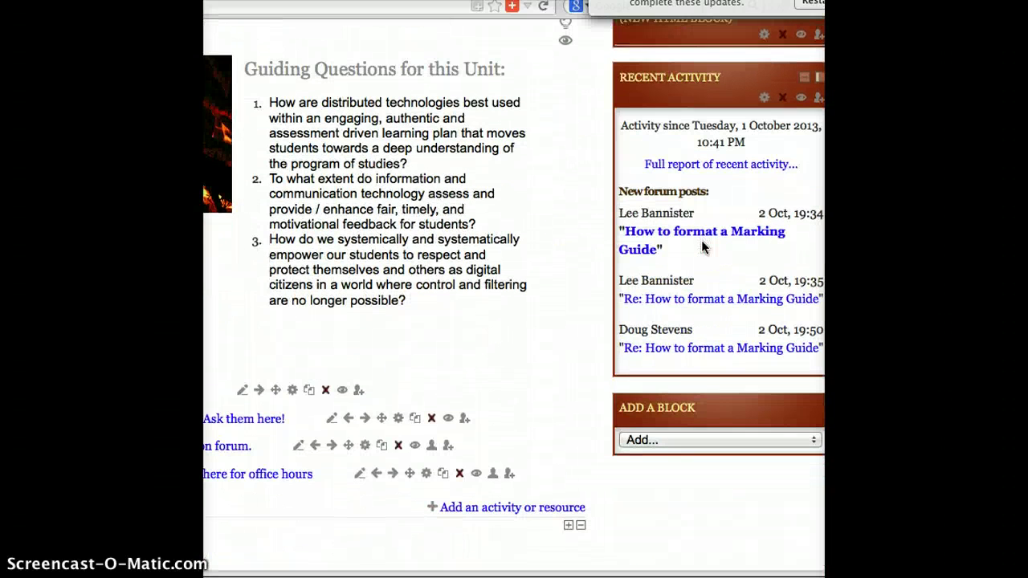
# Step: Add an HTML block from Add a block and find the new (NEW HTML BLOCK) in the sidebar
pyautogui.click(691, 440)
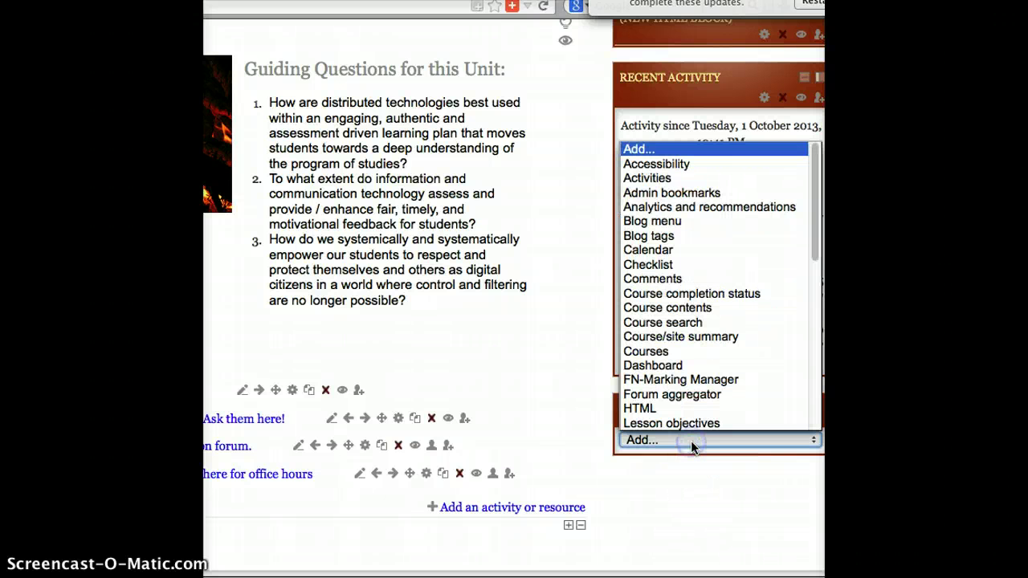
pyautogui.click(655, 411)
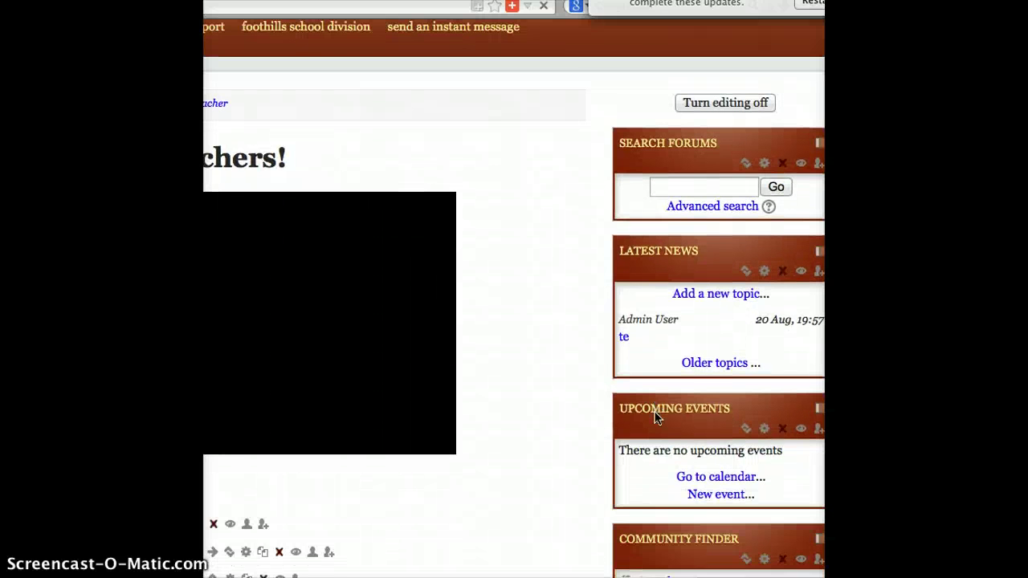
pyautogui.scroll(-10, 655, 417)
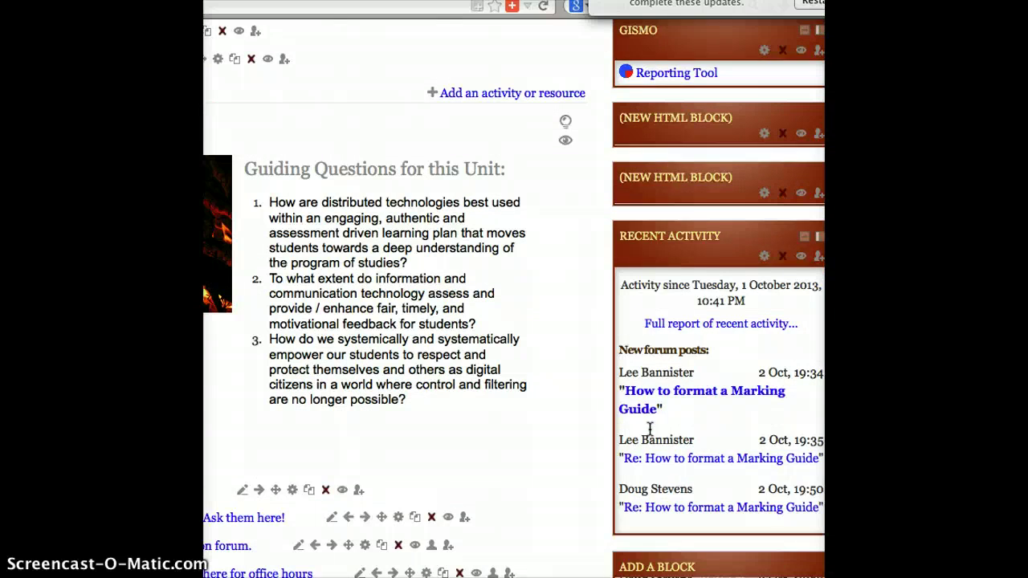
pyautogui.scroll(3, 650, 428)
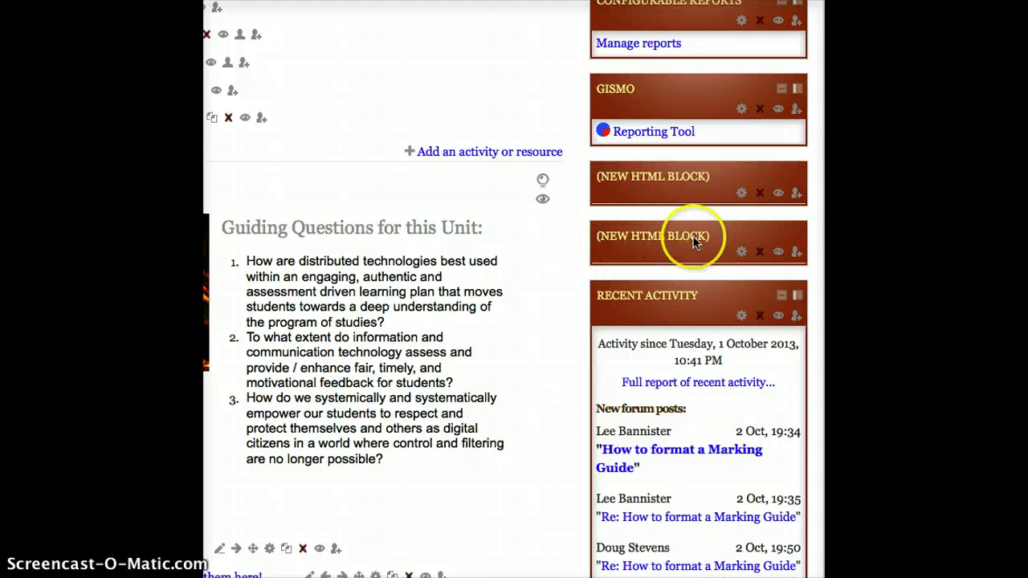
# Step: Configure the second (NEW HTML BLOCK) with the title 'Moodle conversations on twitter'
pyautogui.click(719, 235)
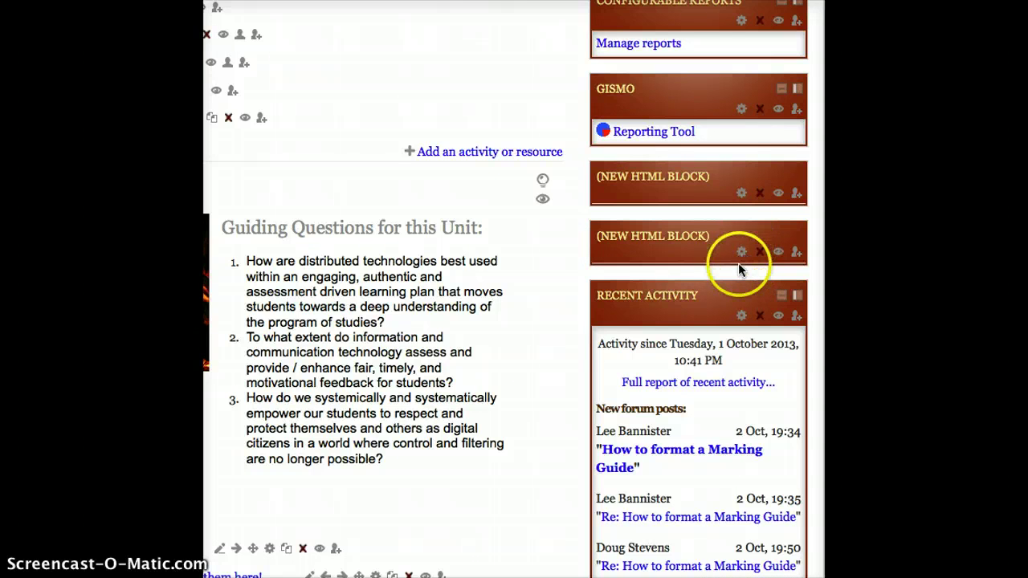
pyautogui.click(741, 254)
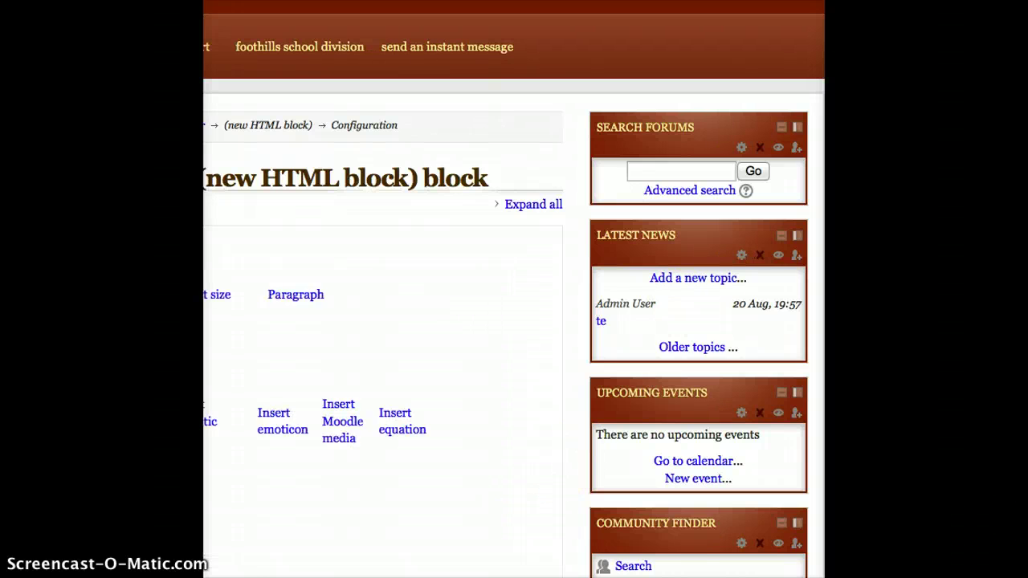
pyautogui.hscroll(-5, 514, 289)
pyautogui.scroll(-1, 514, 289)
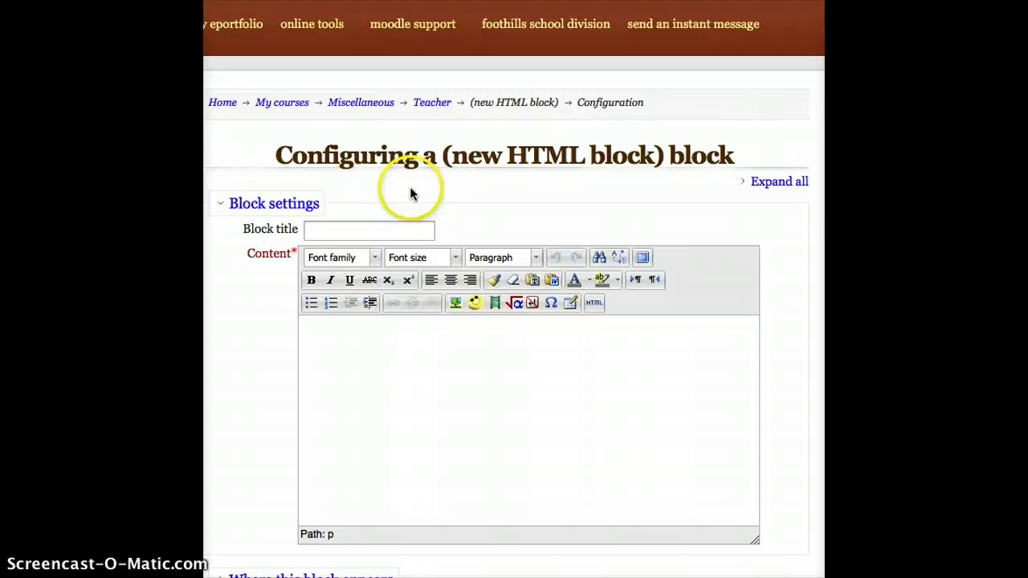
pyautogui.click(342, 228)
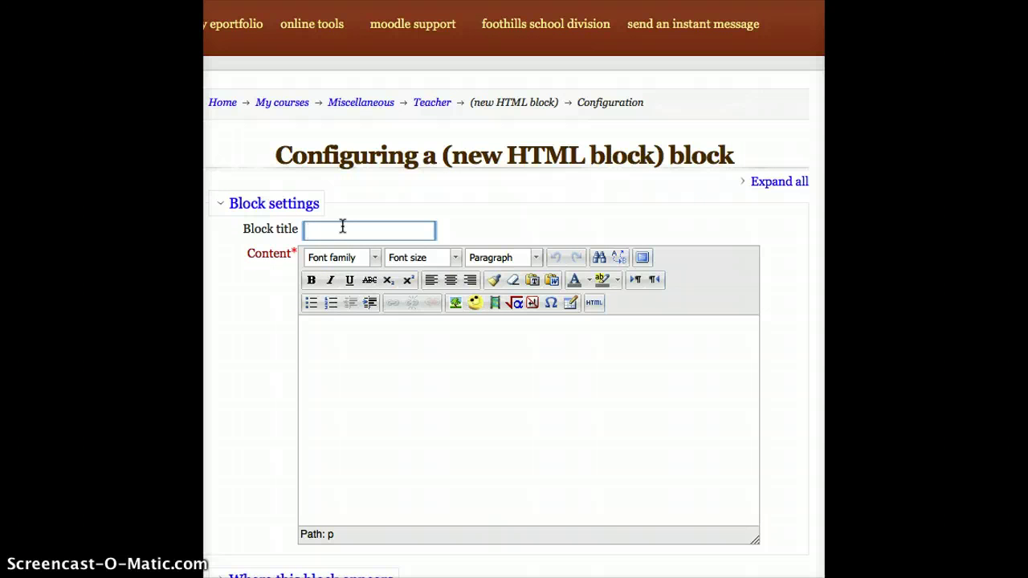
pyautogui.write('Moodle c')
pyautogui.write('onversat')
pyautogui.write('ions on t')
pyautogui.write('witter')
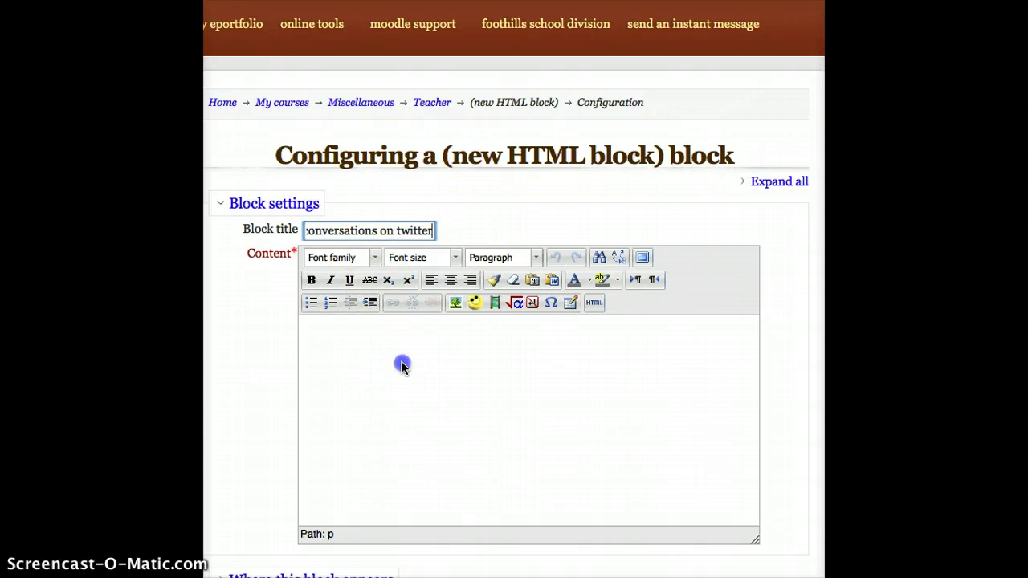
# Step: Paste the Twitter #moodle widget code into the content's HTML source and apply it
pyautogui.click(401, 363)
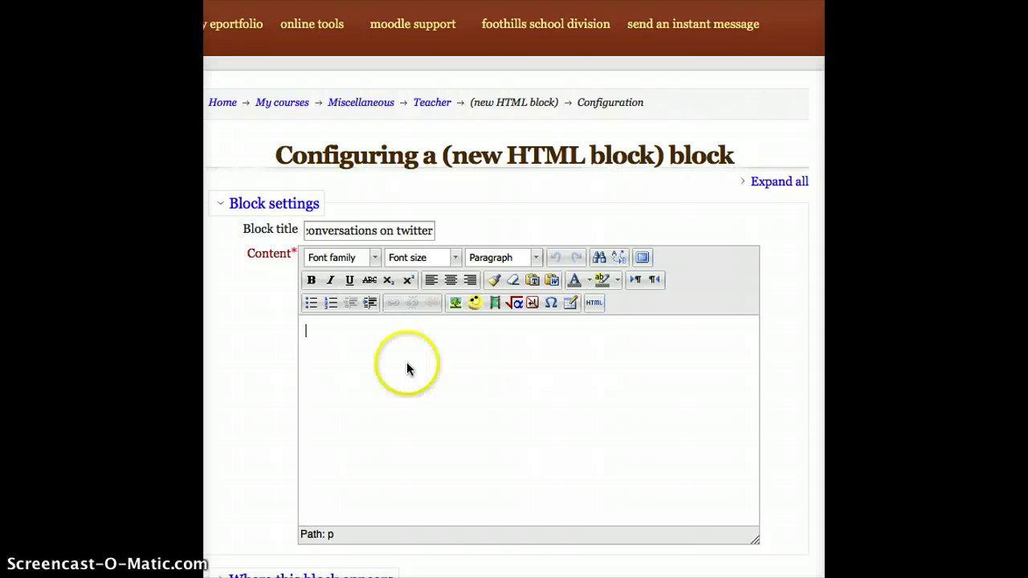
pyautogui.click(460, 422)
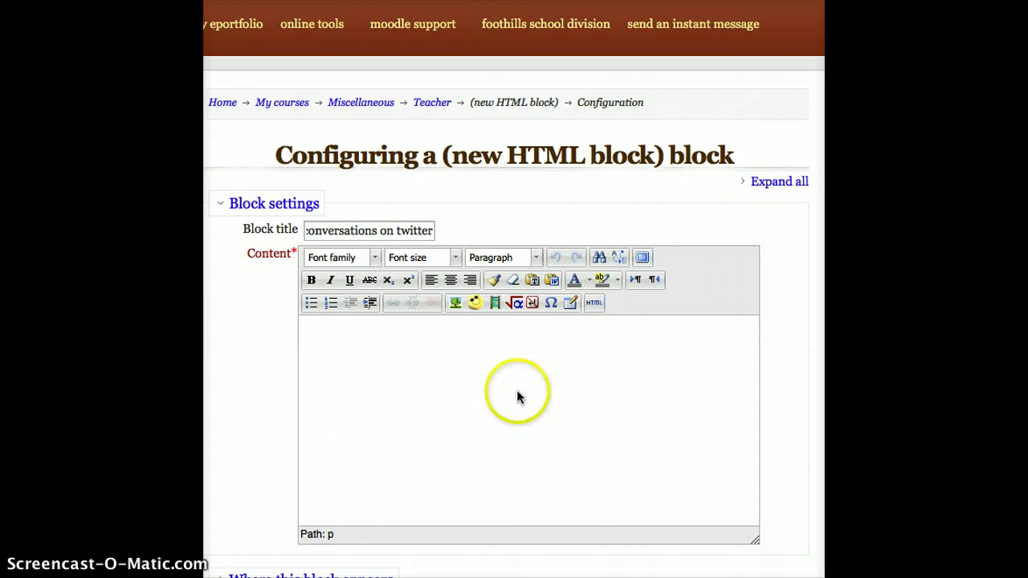
pyautogui.click(594, 304)
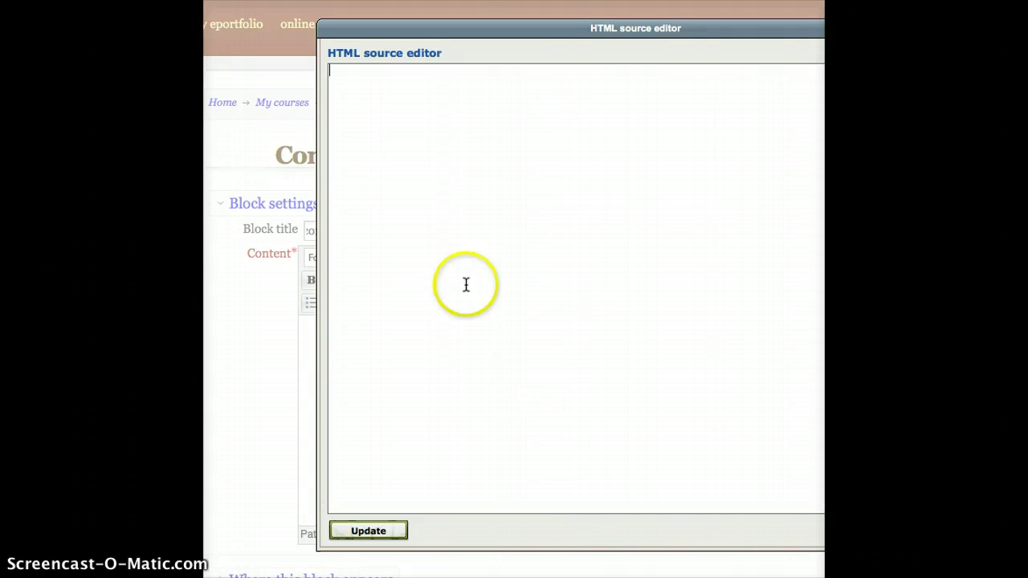
pyautogui.click(386, 111)
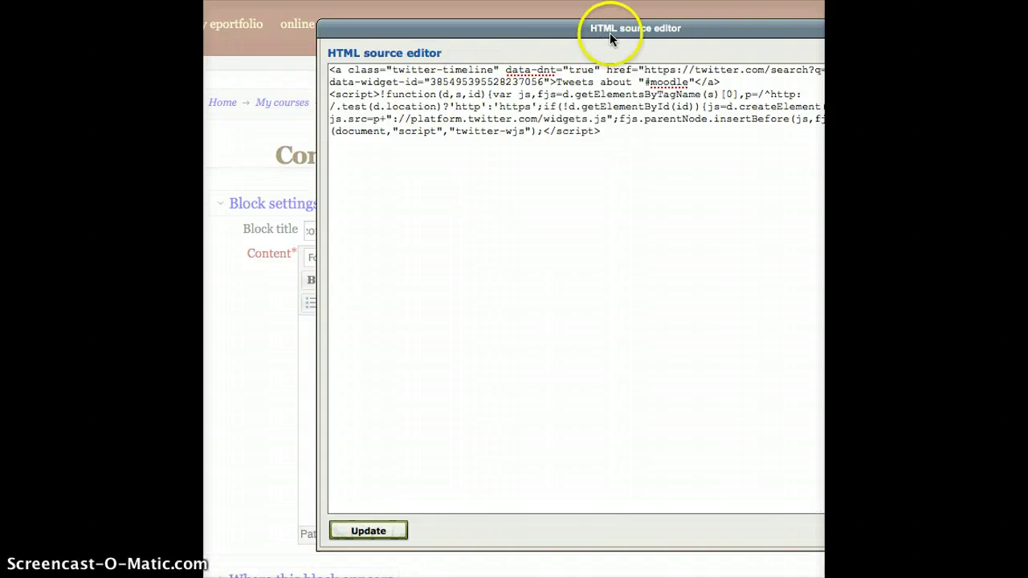
pyautogui.moveTo(609, 31); pyautogui.dragTo(530, 29)
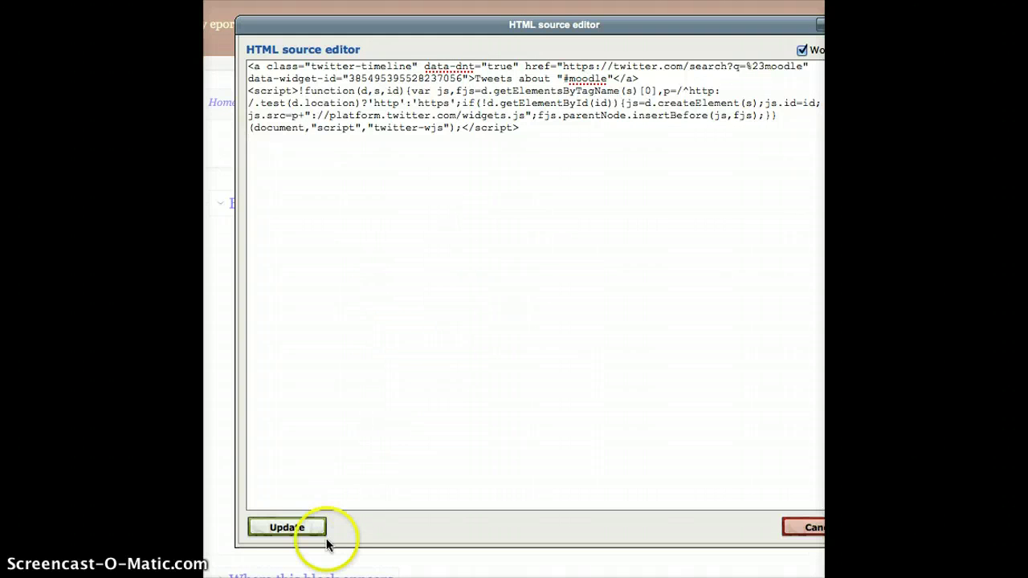
pyautogui.click(299, 528)
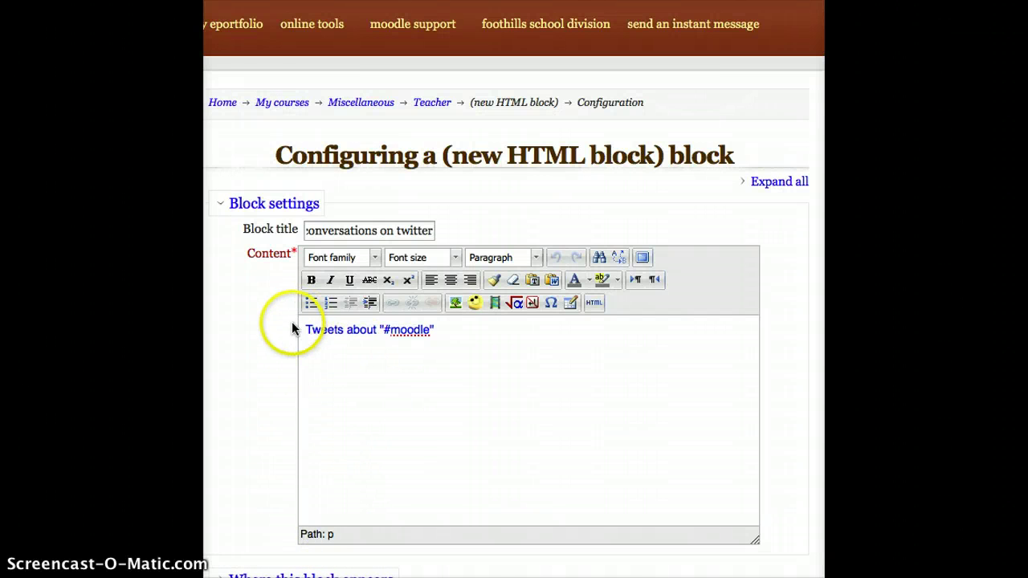
# Step: Save the HTML block settings and scroll to the 'Moodle Conversations on Twitter' sidebar block
pyautogui.rightClick(247, 340)
pyautogui.click(251, 428)
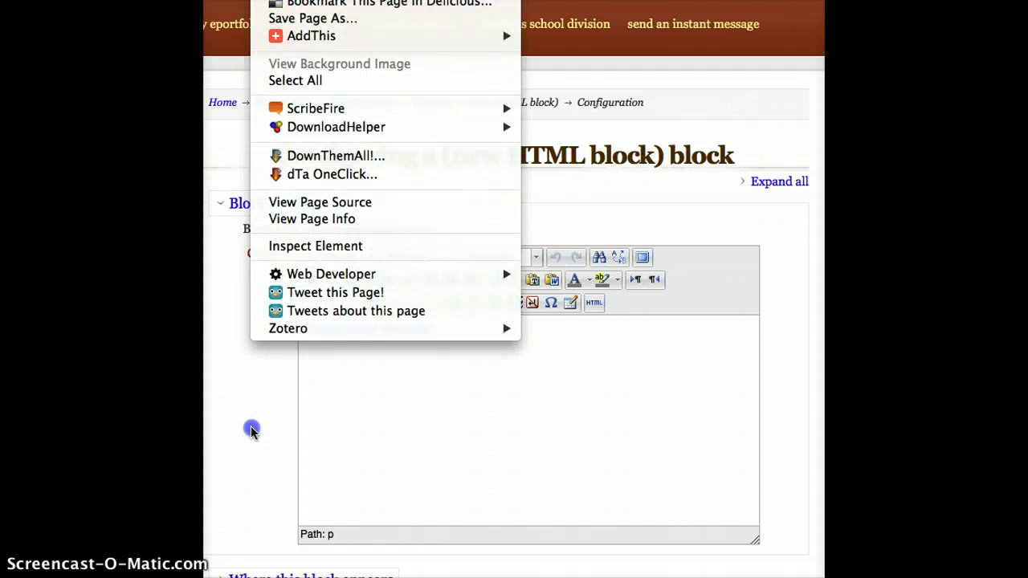
pyautogui.scroll(-5, 250, 430)
pyautogui.click(361, 406)
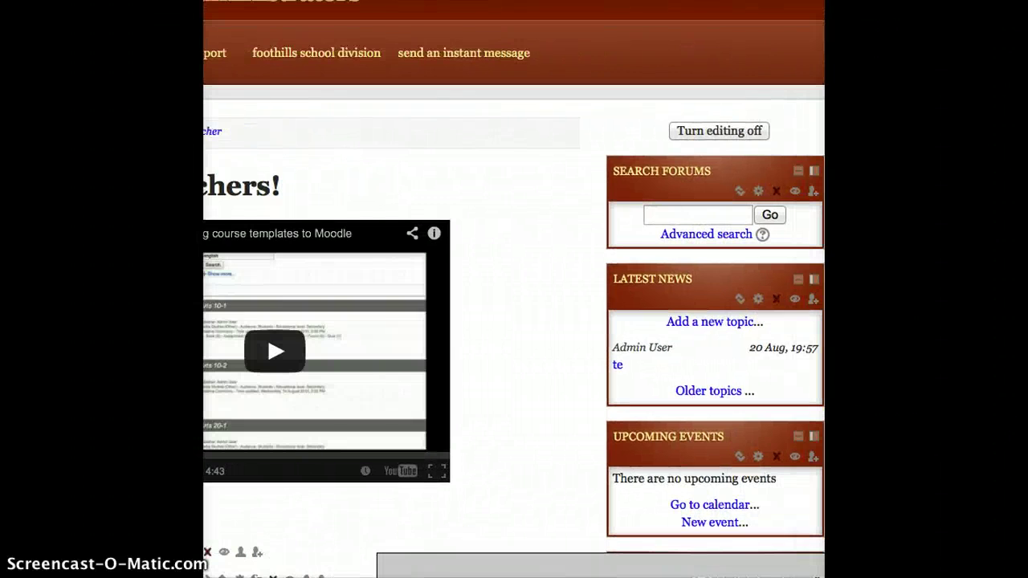
pyautogui.click(505, 371)
pyautogui.scroll(-7, 506, 372)
pyautogui.scroll(-10, 507, 377)
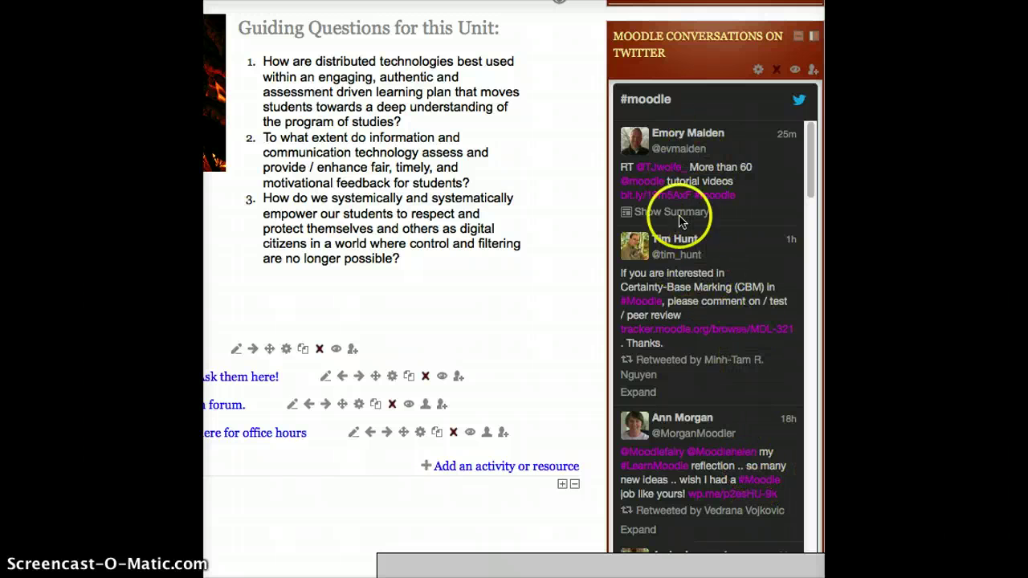
# Step: Expand the first #moodle tweet's summary to reveal its YouTube videos card
pyautogui.click(627, 212)
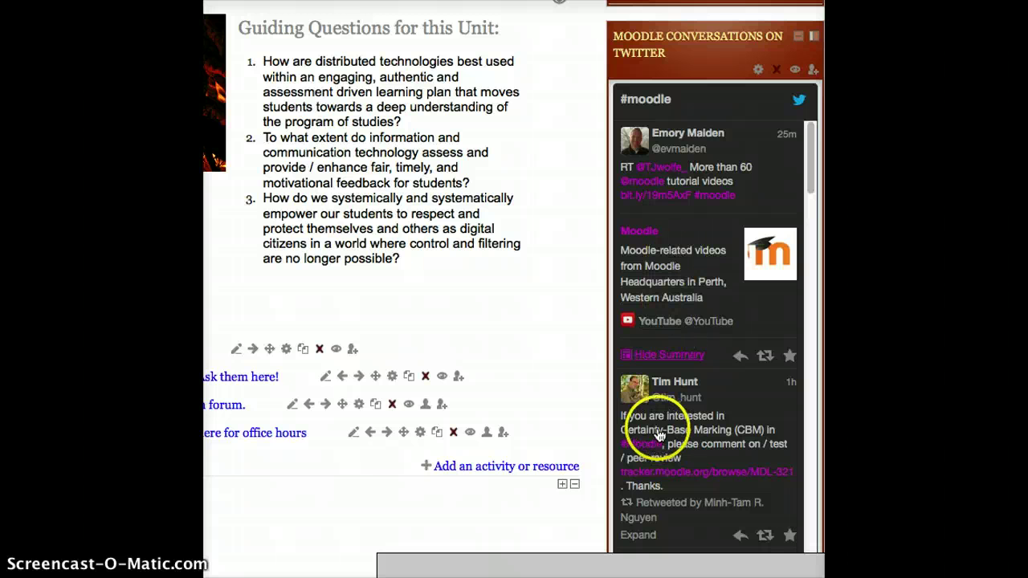
pyautogui.scroll(-3, 690, 205)
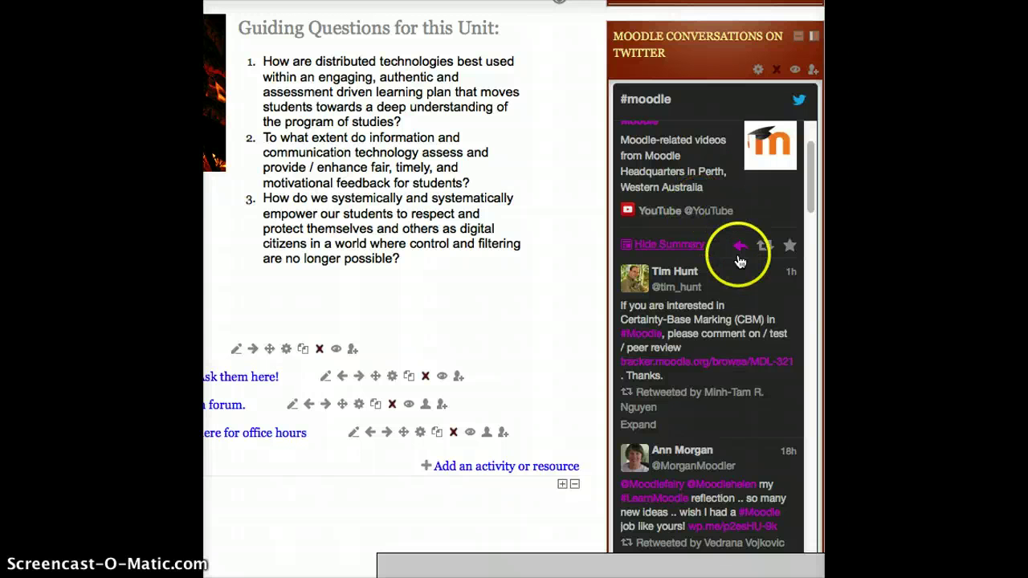